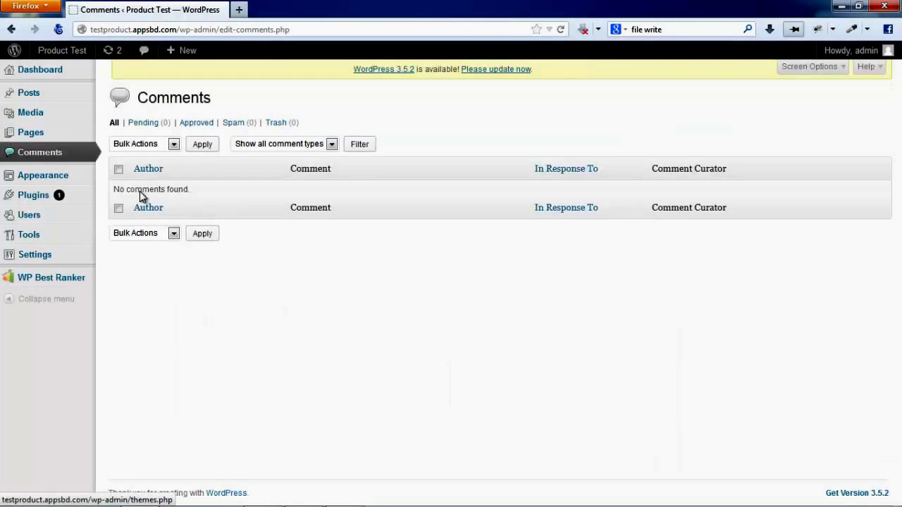
# - Open the Comment Curator settings of the WP Best Ranker plugin
pyautogui.moveTo(111, 189); pyautogui.dragTo(208, 193)
pyautogui.click(222, 195)
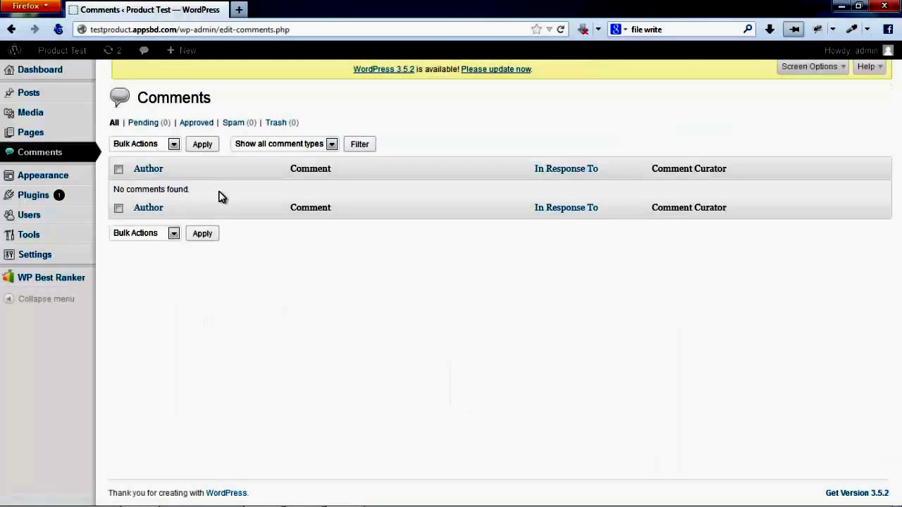
pyautogui.click(47, 279)
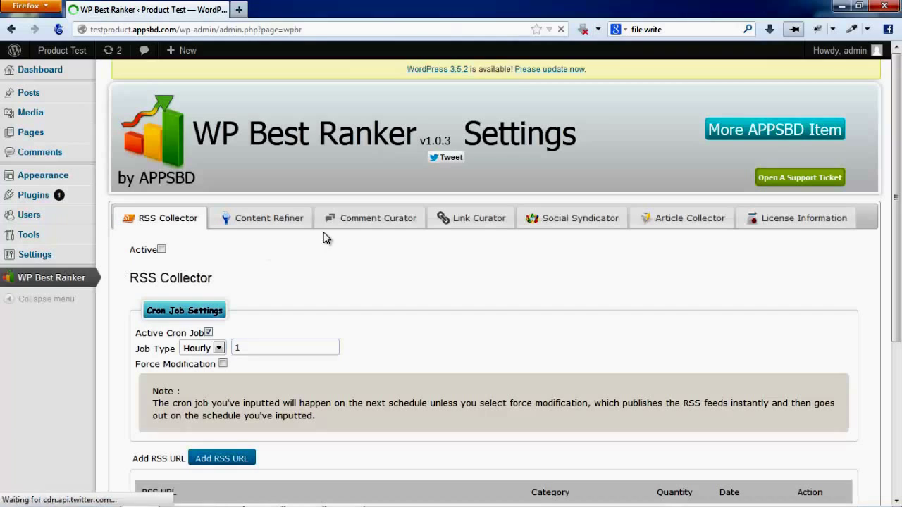
pyautogui.click(344, 220)
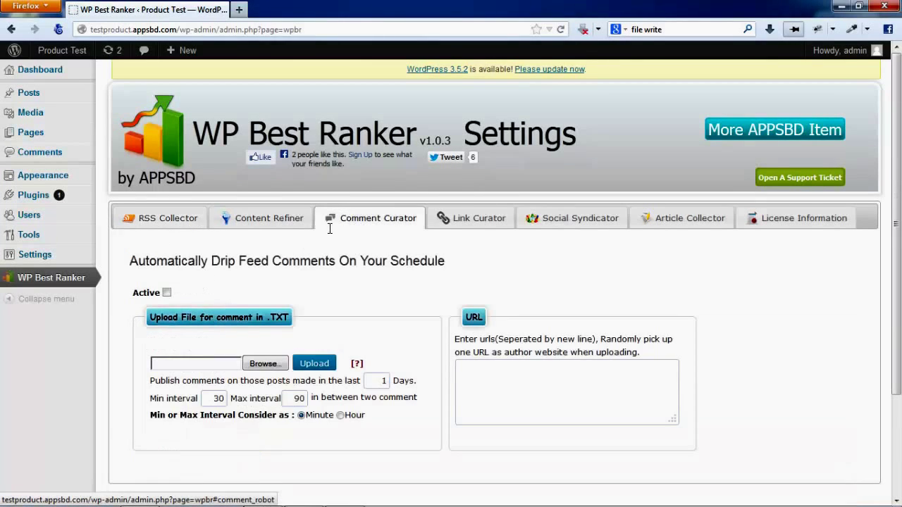
pyautogui.scroll(-3, 289, 272)
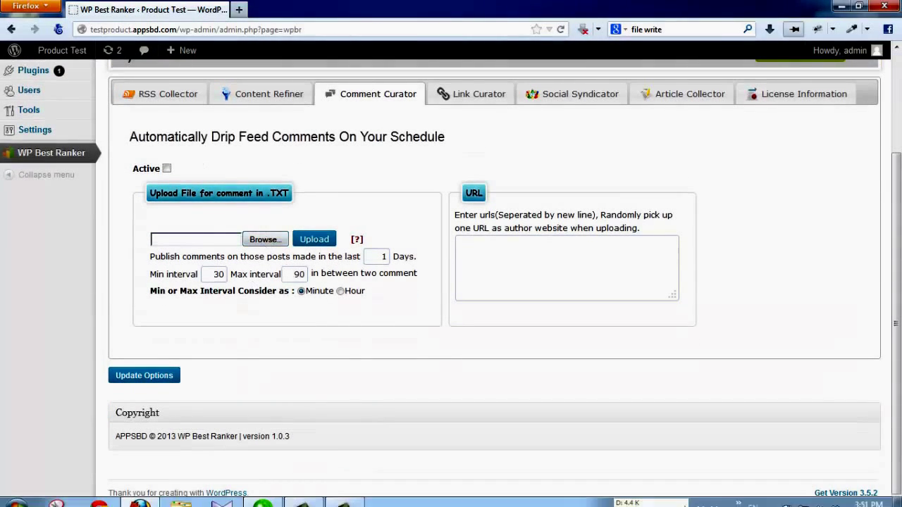
# - Switch to the desktop and open comment.txt in Notepad++ to review its one-comment-per-line layout
pyautogui.moveTo(180, 498)
pyautogui.click(899, 496)
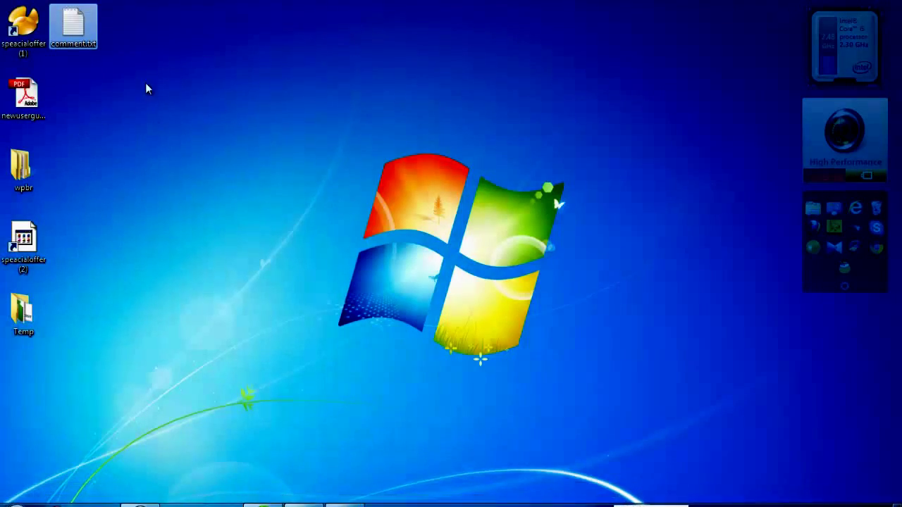
pyautogui.rightClick(85, 27)
pyautogui.click(117, 72)
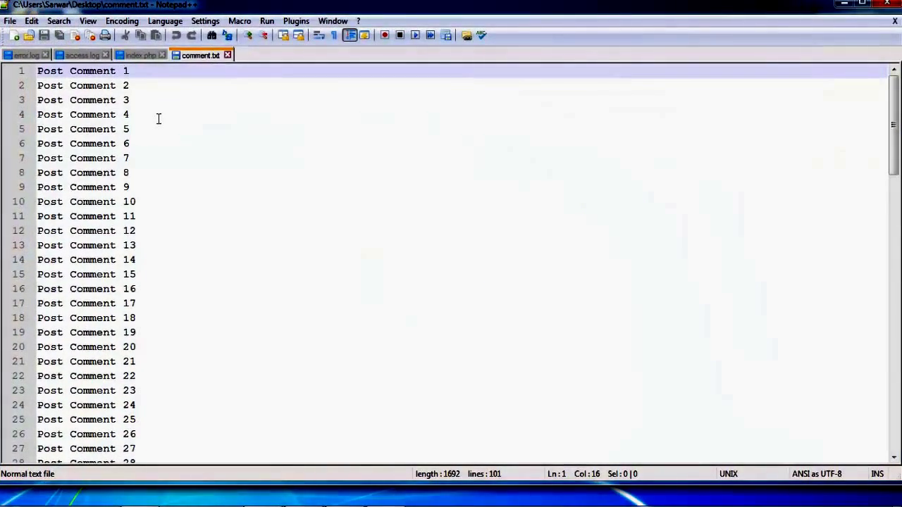
pyautogui.click(127, 100)
pyautogui.rightClick(201, 57)
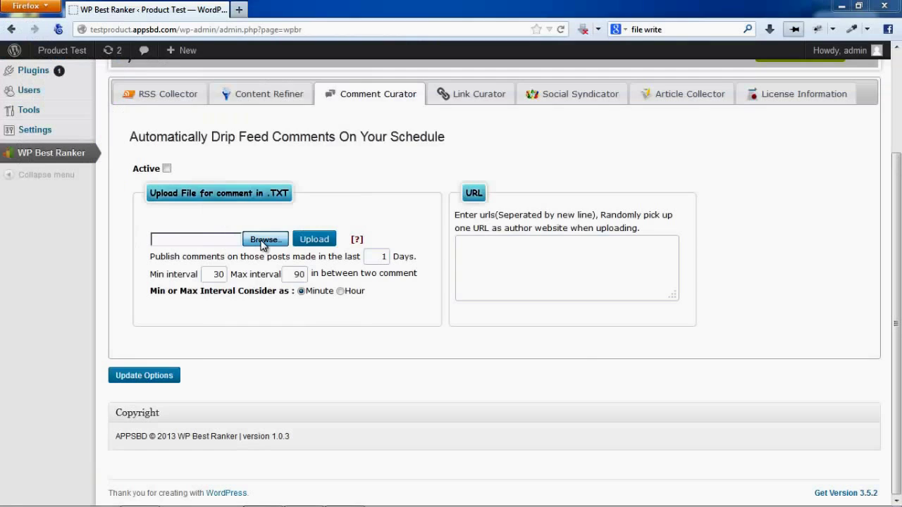
# - Choose comment.txt from the Desktop as the comment upload file, reviewing its contents in Notepad++ before confirming
pyautogui.click(262, 239)
pyautogui.scroll(-1, 585, 361)
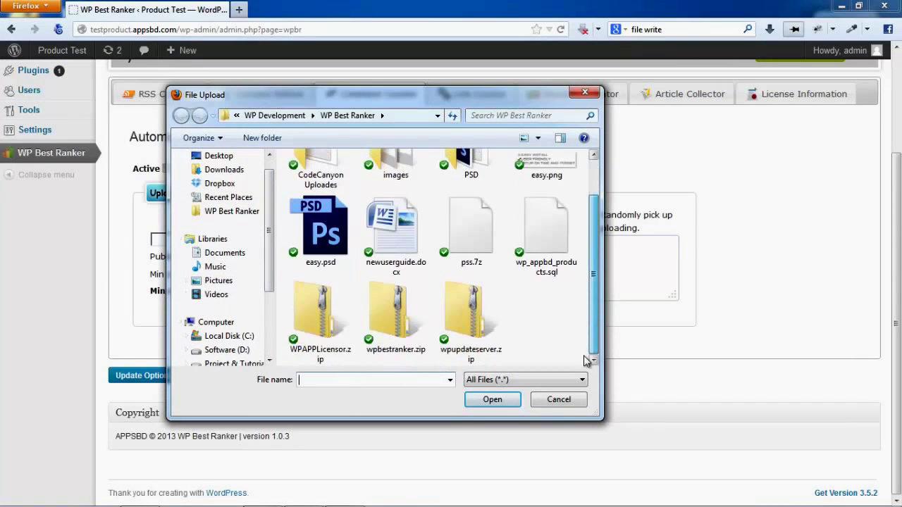
pyautogui.click(217, 155)
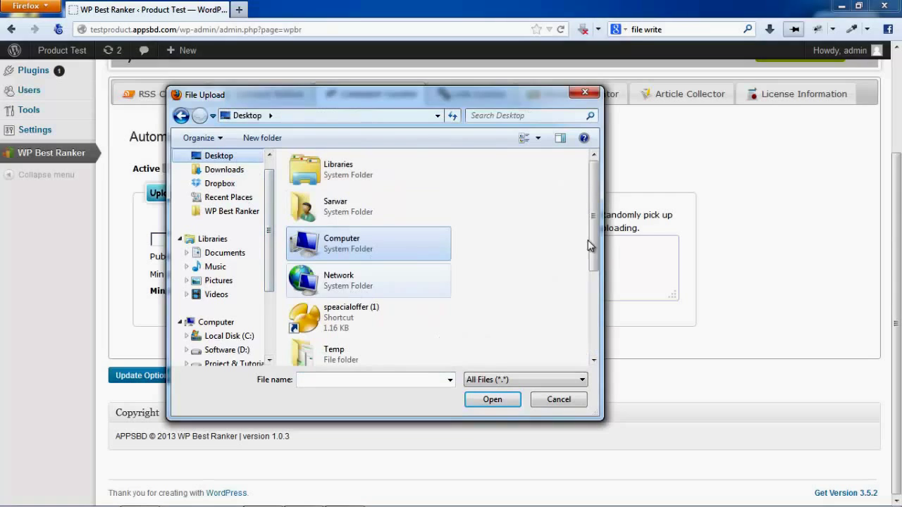
pyautogui.moveTo(592, 225); pyautogui.dragTo(594, 306)
pyautogui.click(310, 274)
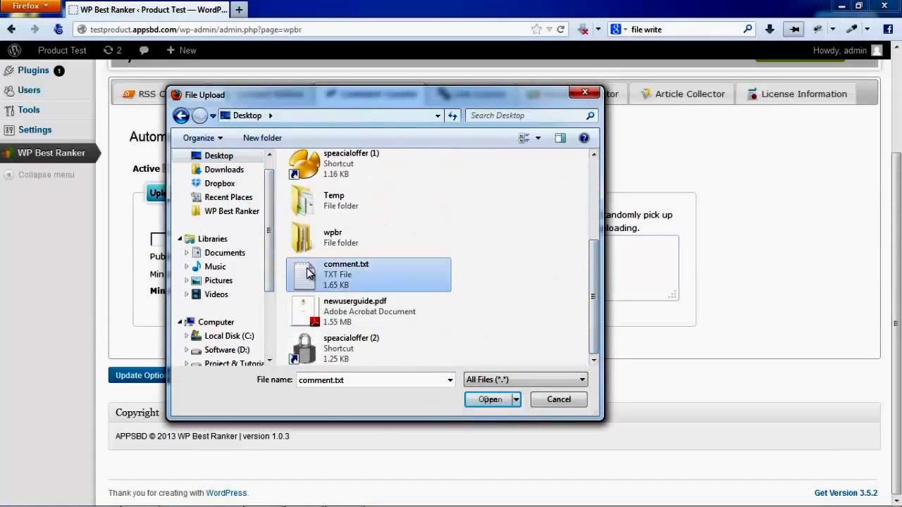
pyautogui.rightClick(307, 268)
pyautogui.moveTo(395, 326)
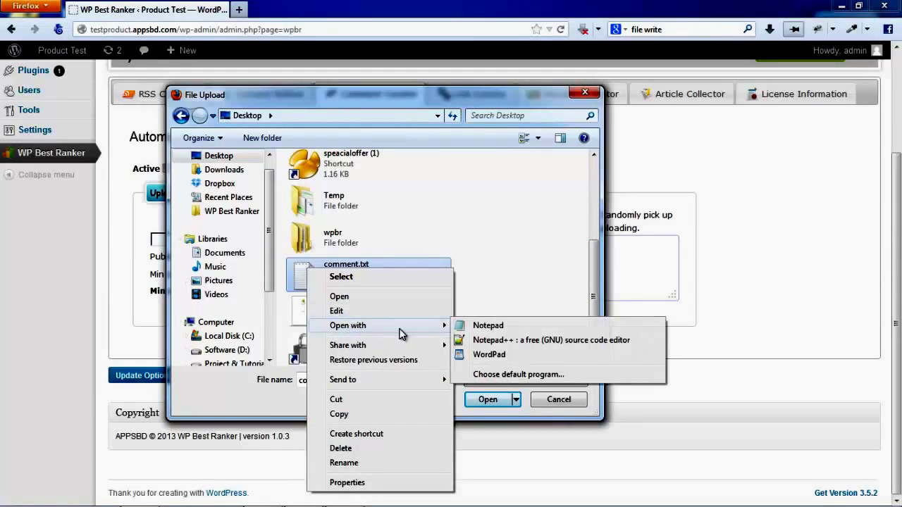
pyautogui.click(466, 342)
pyautogui.scroll(-14, 127, 145)
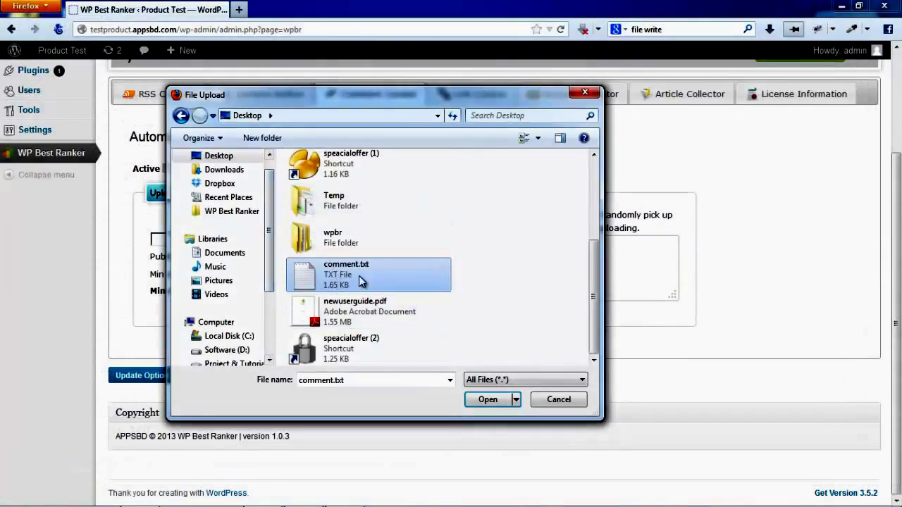
pyautogui.click(488, 399)
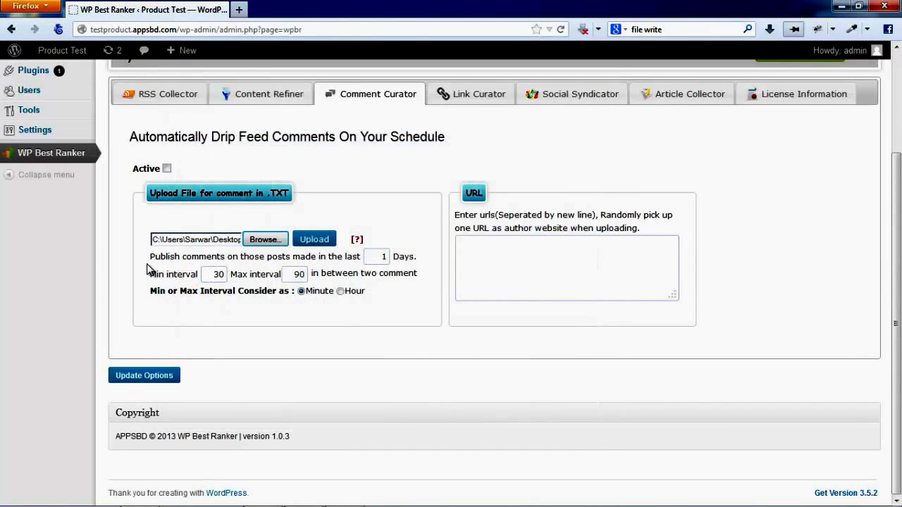
# - Examine the setting for the age of posts that receive comments, its help note and the interval fields
pyautogui.moveTo(148, 262); pyautogui.dragTo(361, 262)
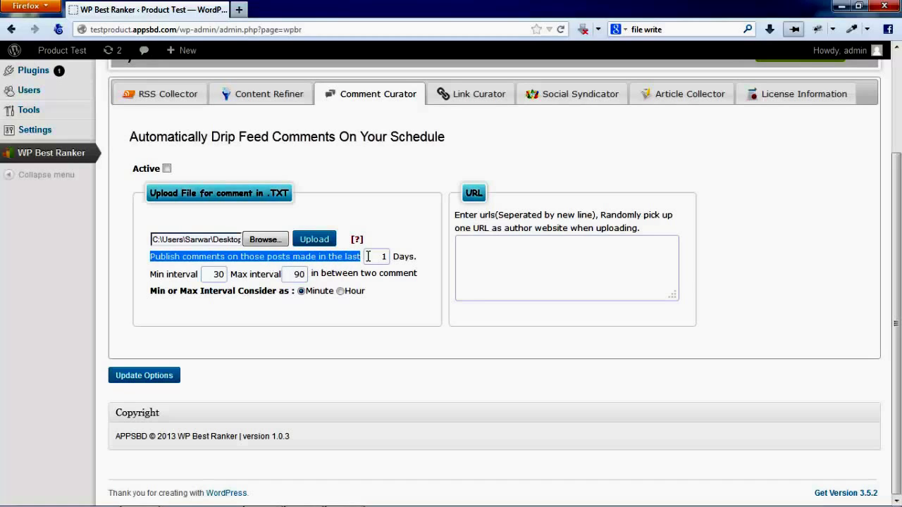
pyautogui.click(378, 258)
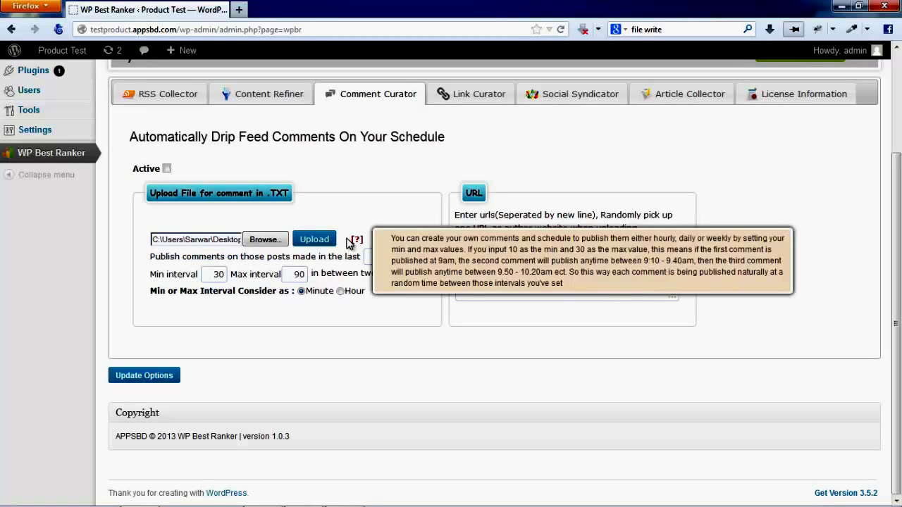
pyautogui.write('2')
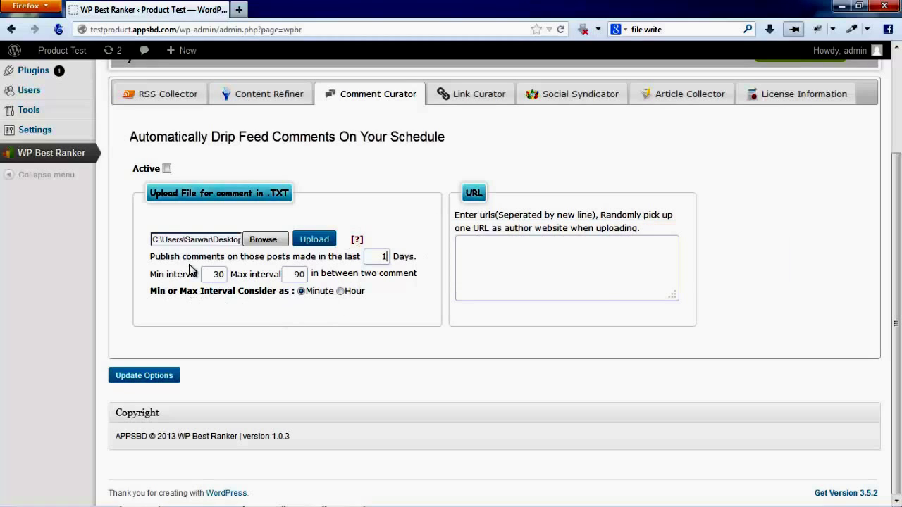
pyautogui.doubleClick(210, 275)
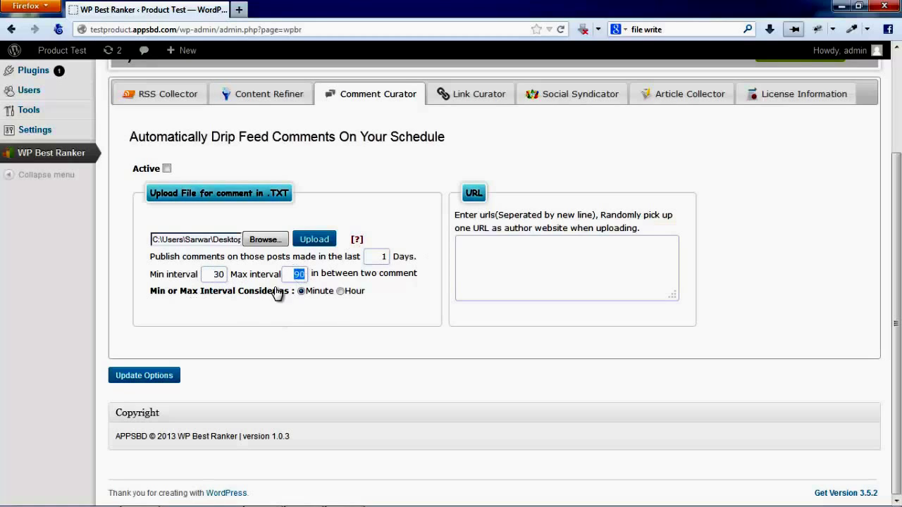
pyautogui.click(224, 299)
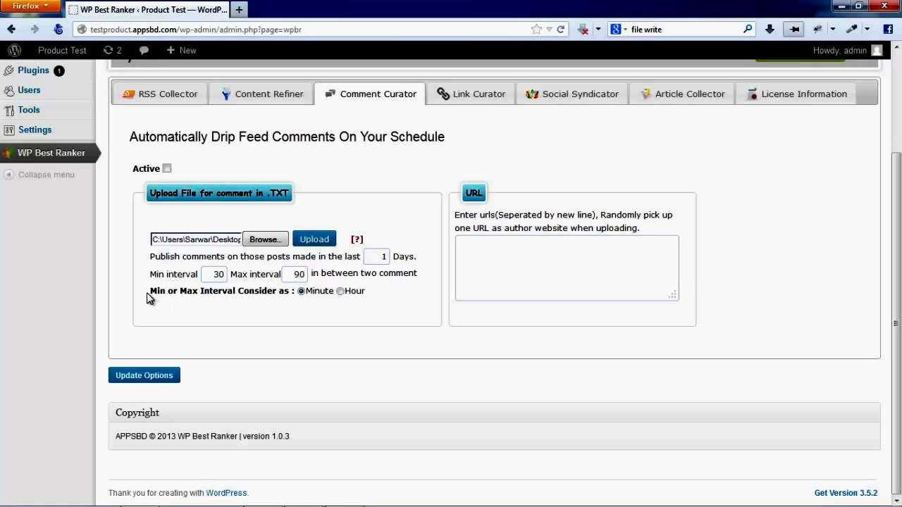
# - Set the interval between two comments to a minimum of 30 and a maximum of 60, counted in minutes
pyautogui.click(340, 294)
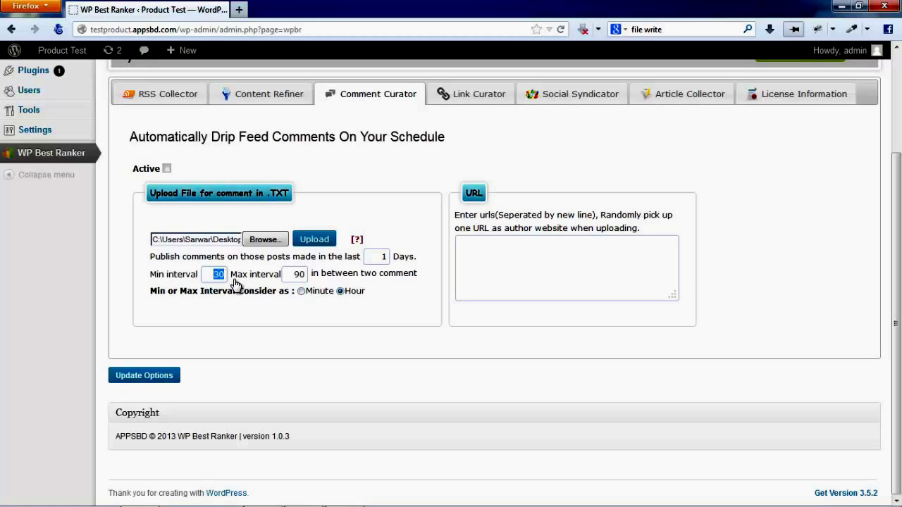
pyautogui.write('1')
pyautogui.moveTo(292, 276); pyautogui.dragTo(311, 280)
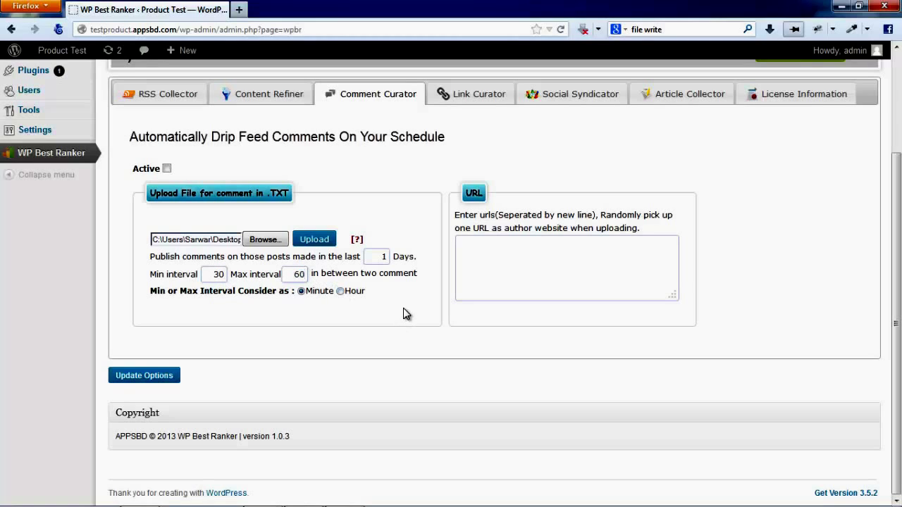
pyautogui.click(501, 260)
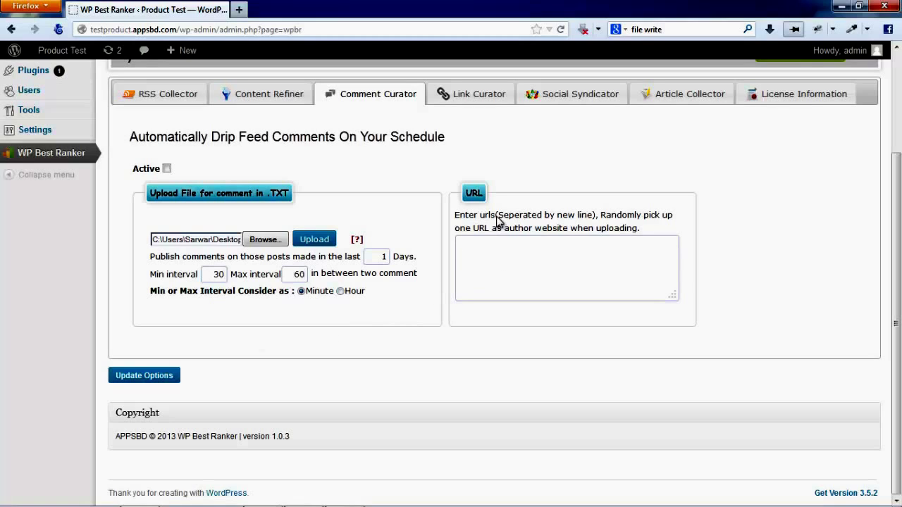
pyautogui.click(492, 256)
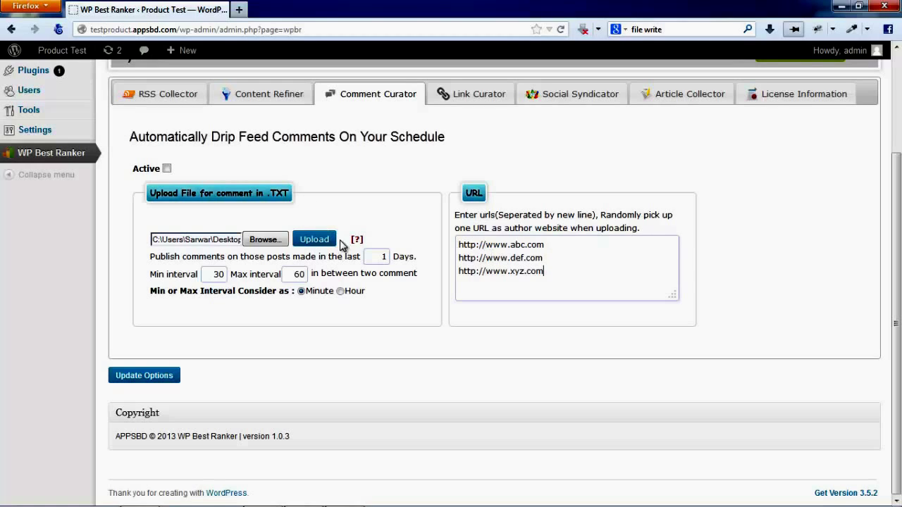
# - Activate Comment Curator and save the updated options
pyautogui.click(167, 169)
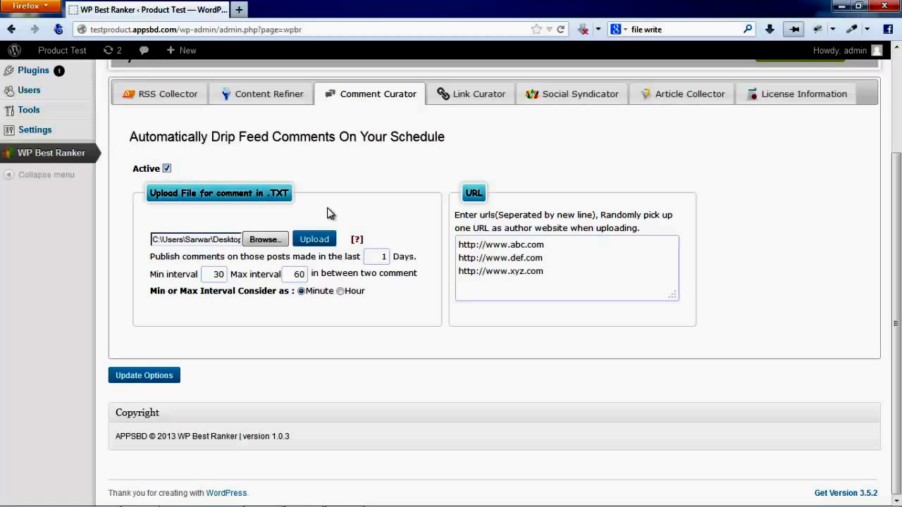
pyautogui.moveTo(357, 239)
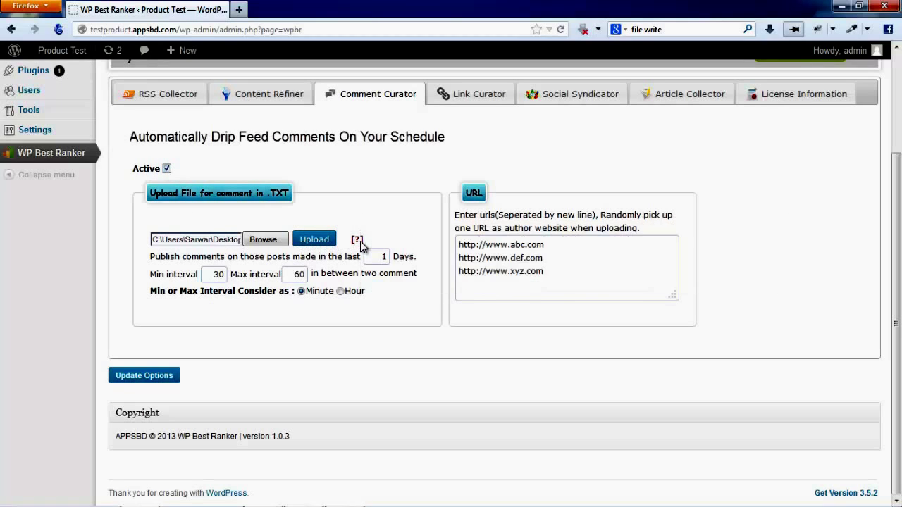
pyautogui.click(168, 377)
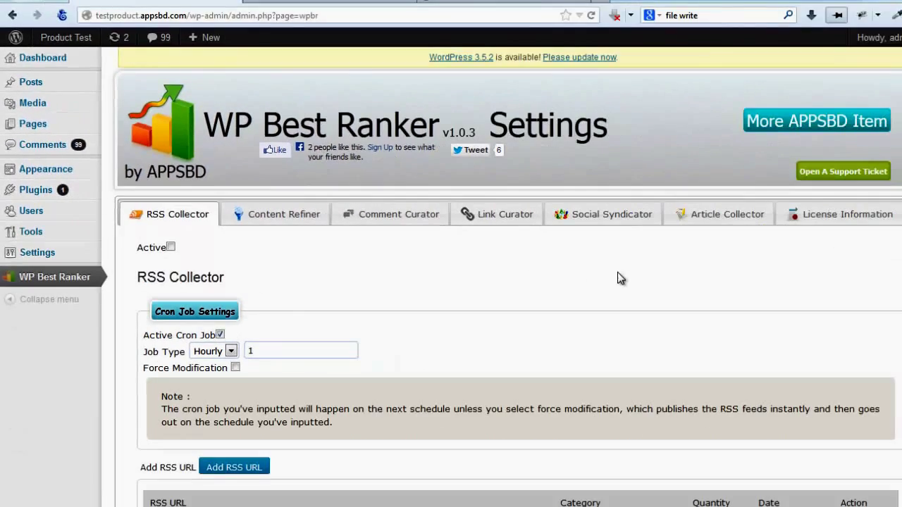
# - Open the site's comments list and review the Comment Curator status of the comments on the first page
pyautogui.click(71, 145)
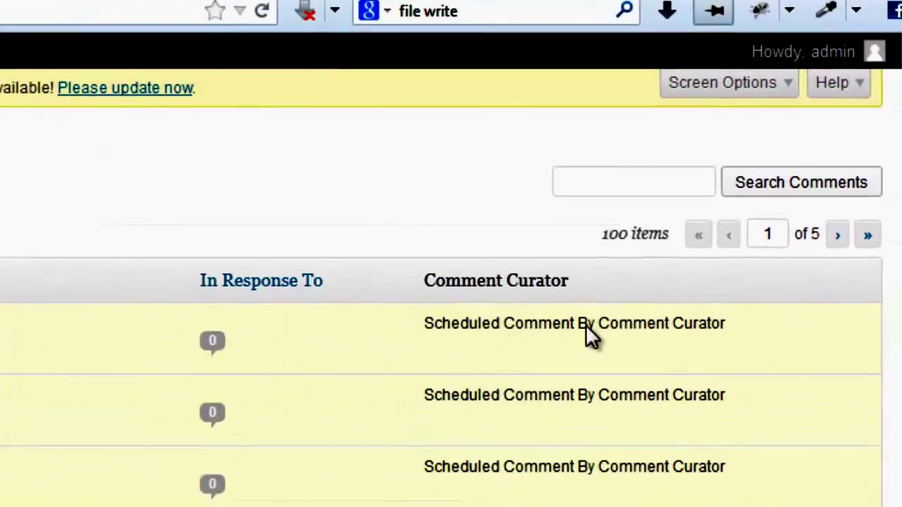
pyautogui.tripleClick(428, 326)
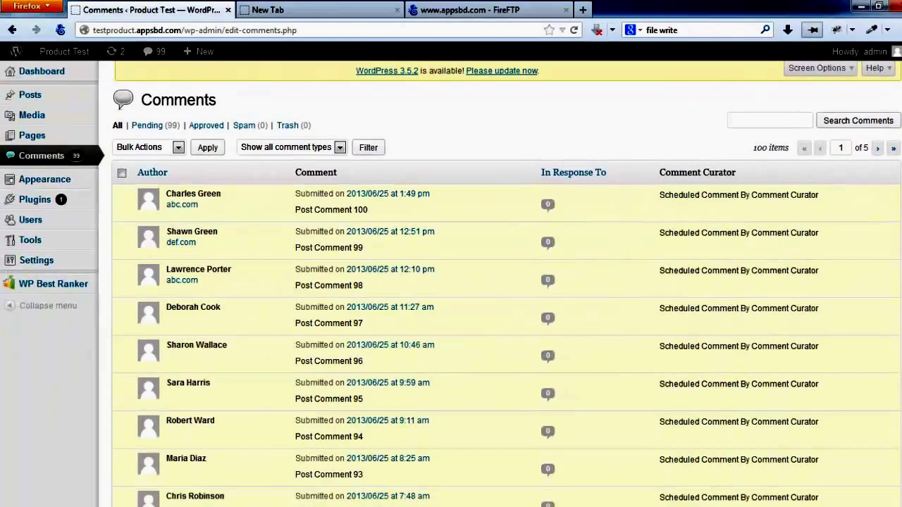
pyautogui.scroll(-7, 451, 282)
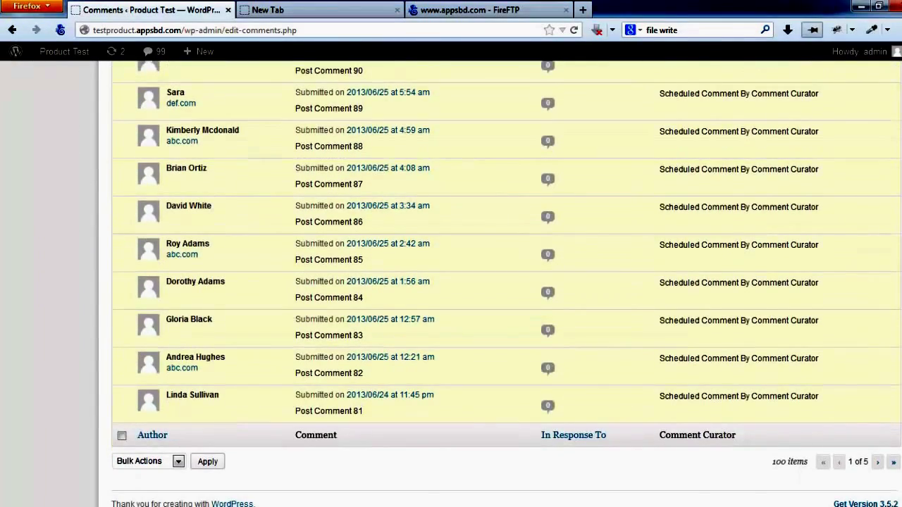
pyautogui.scroll(8, 452, 282)
# - Go to the last page of comments and examine the Comment Curator status of Post Comment 1
pyautogui.click(893, 148)
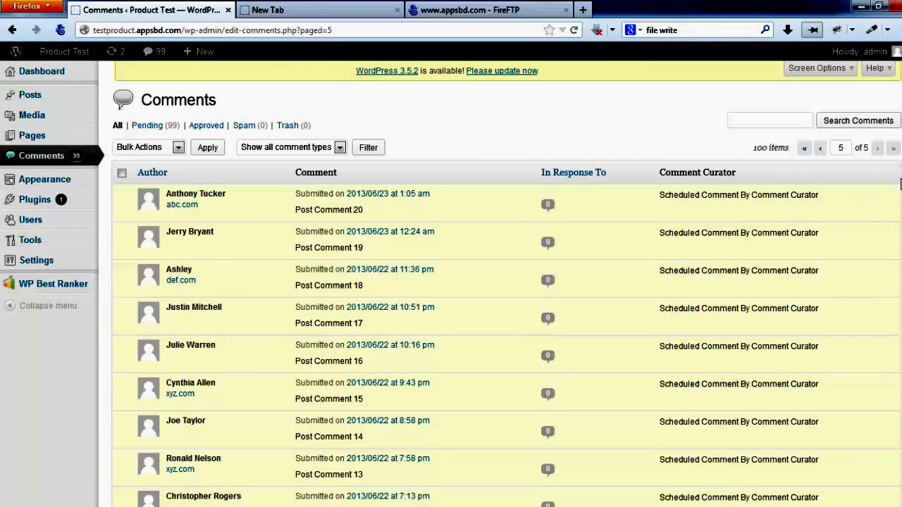
pyautogui.scroll(-10, 508, 282)
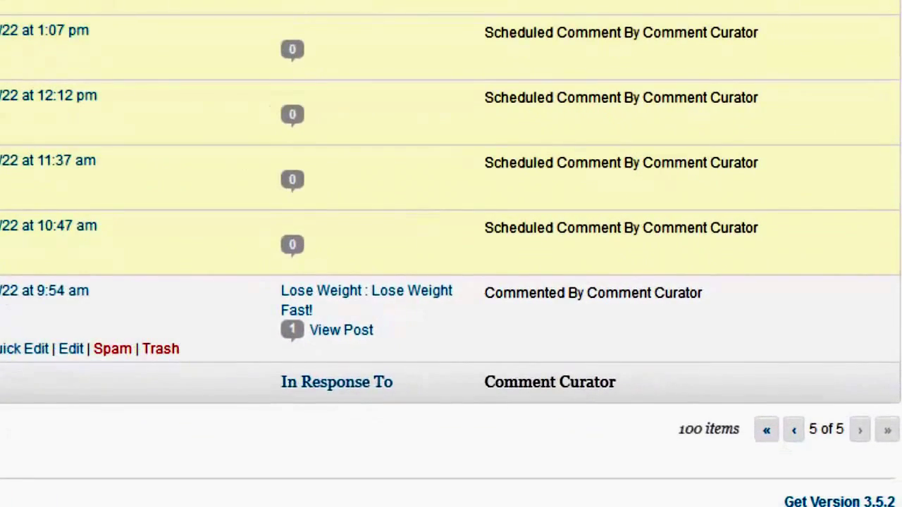
pyautogui.moveTo(705, 302); pyautogui.dragTo(489, 298)
pyautogui.click(289, 323)
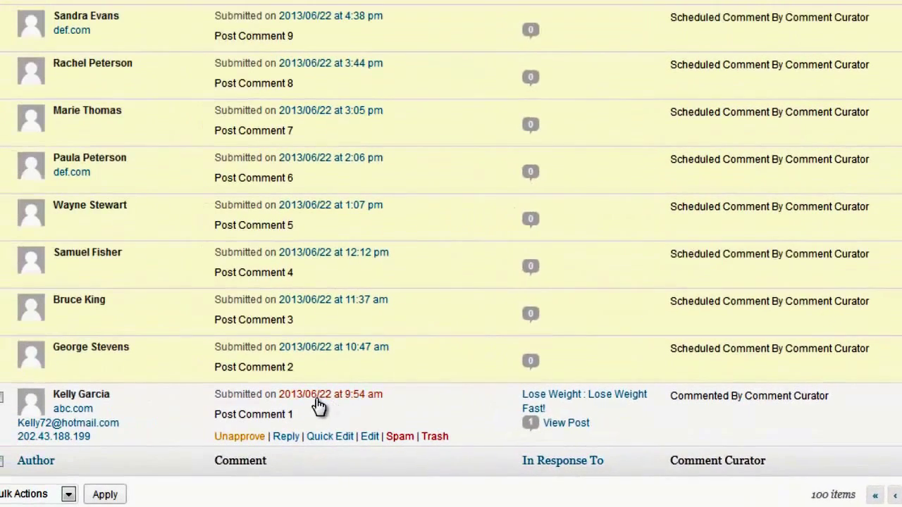
# - Compare the submission times of Post Comments 1 to 4 against the configured 30 to 60 minute interval
pyautogui.moveTo(283, 355); pyautogui.dragTo(161, 364)
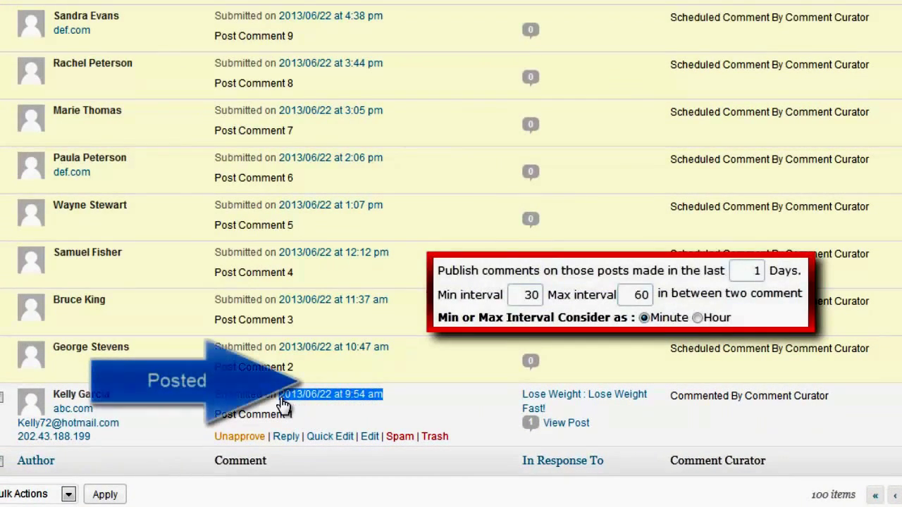
pyautogui.click(413, 351)
pyautogui.moveTo(413, 351)
pyautogui.mouseDown()
pyautogui.moveTo(367, 360)
pyautogui.moveTo(279, 348)
pyautogui.mouseUp()
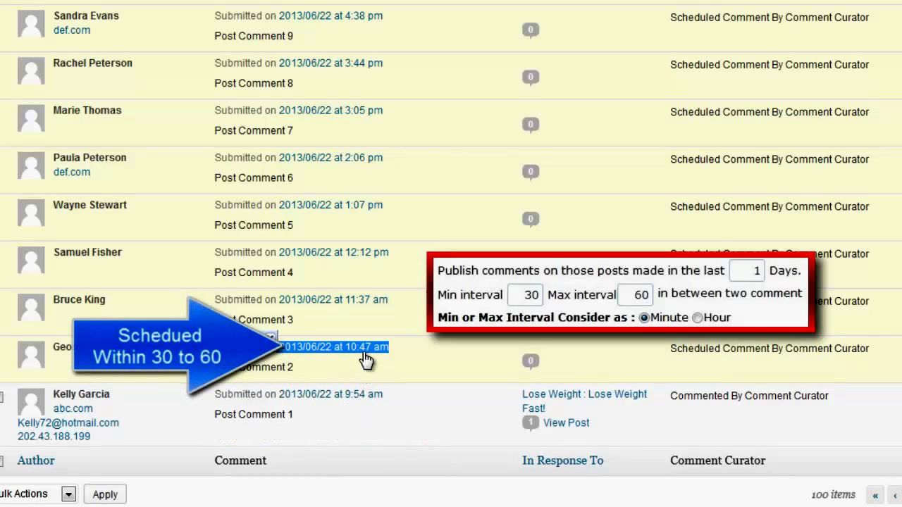
pyautogui.click(407, 303)
pyautogui.moveTo(377, 307); pyautogui.dragTo(278, 303)
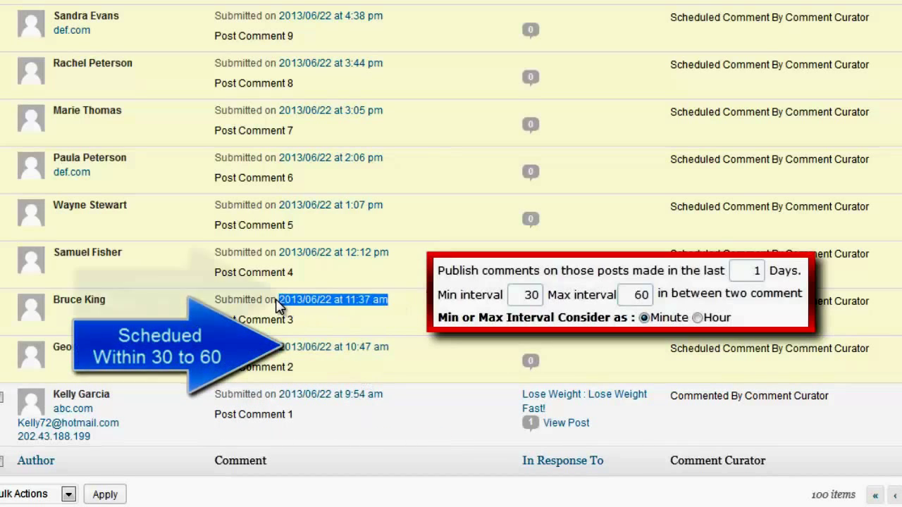
pyautogui.click(409, 257)
pyautogui.moveTo(390, 254); pyautogui.dragTo(279, 252)
pyautogui.click(409, 211)
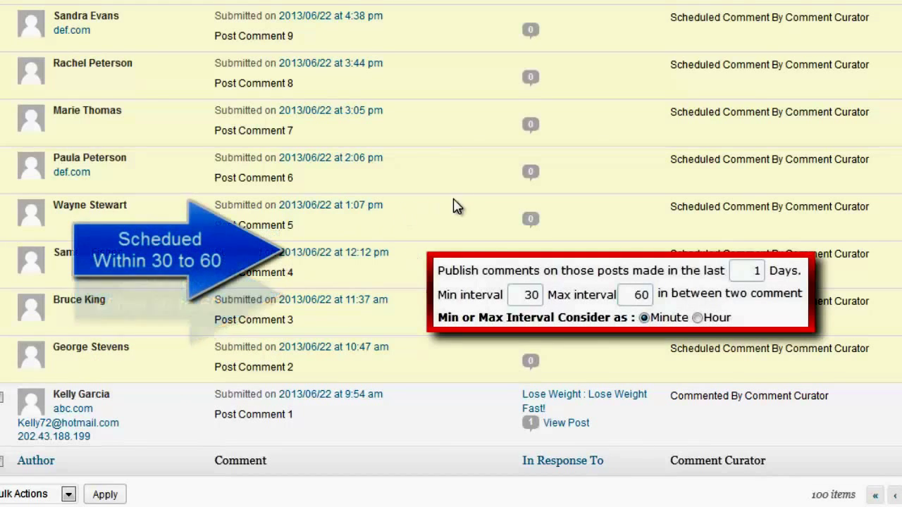
# - Check the submission time of Post Comment 5 against the configured 30 to 60 minute interval
pyautogui.moveTo(385, 205); pyautogui.dragTo(279, 205)
pyautogui.click(409, 221)
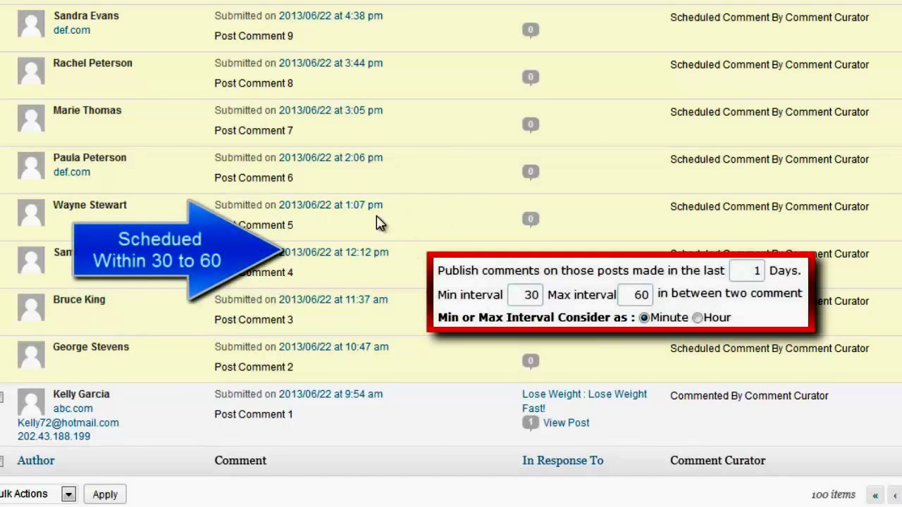
pyautogui.moveTo(361, 394)
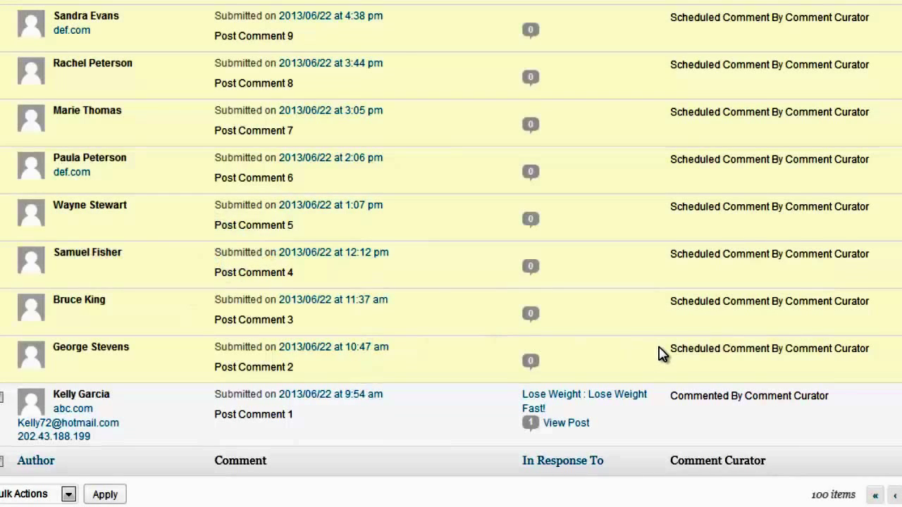
# - Examine the Comment Curator status of Post Comments 2 and 3
pyautogui.moveTo(889, 357); pyautogui.dragTo(651, 348)
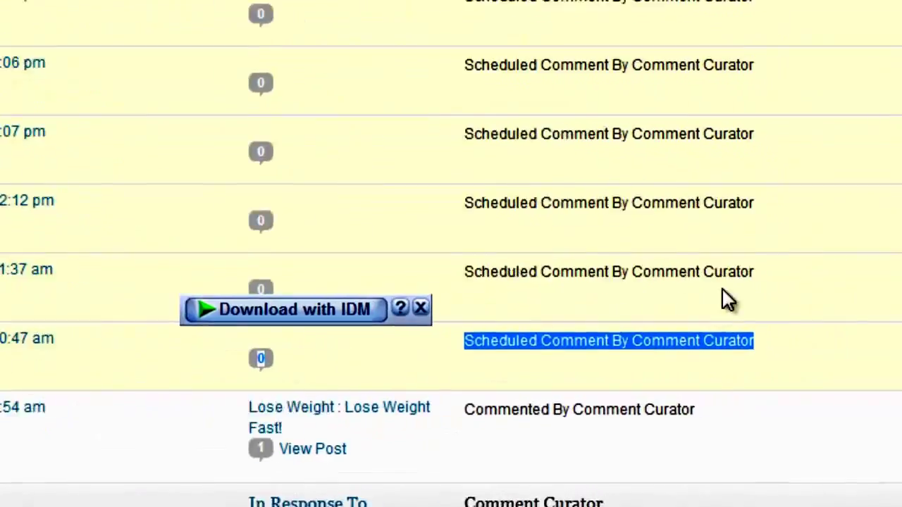
pyautogui.click(723, 290)
pyautogui.moveTo(456, 253); pyautogui.dragTo(321, 245)
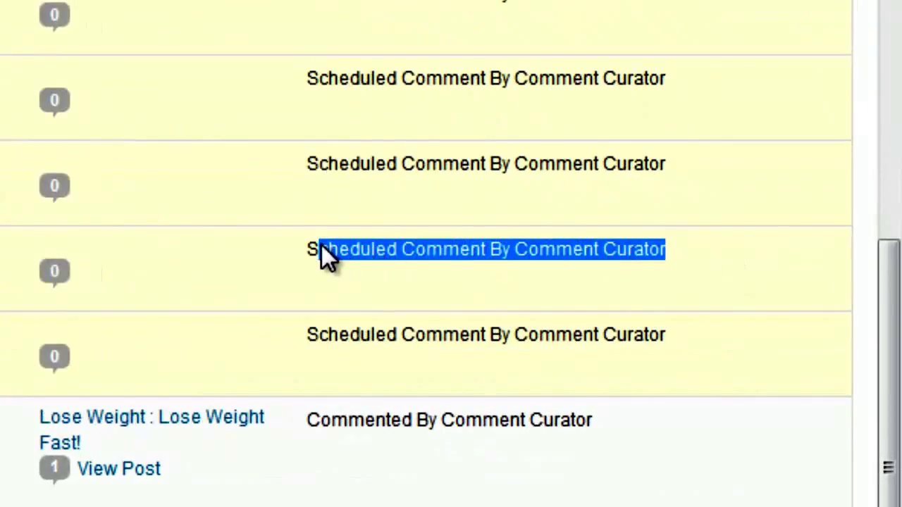
pyautogui.click(234, 254)
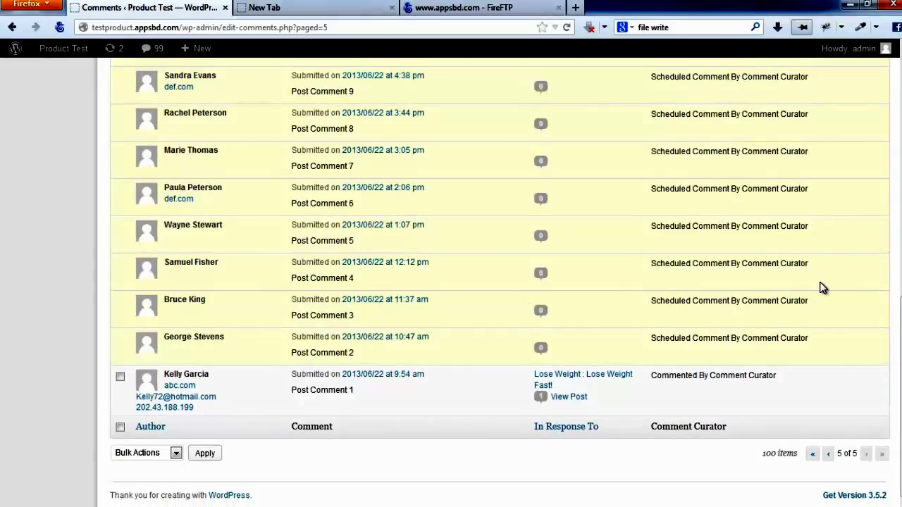
# - Review the last page of comments, comparing the post assignment and Comment Curator status of Post Comment 1 with those of Post Comments 2 to 20
pyautogui.scroll(2, 823, 288)
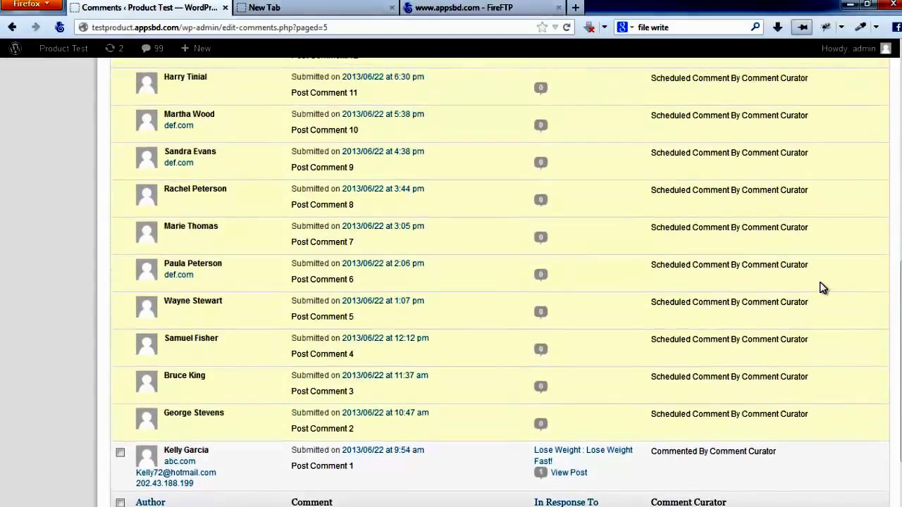
pyautogui.scroll(-2, 823, 288)
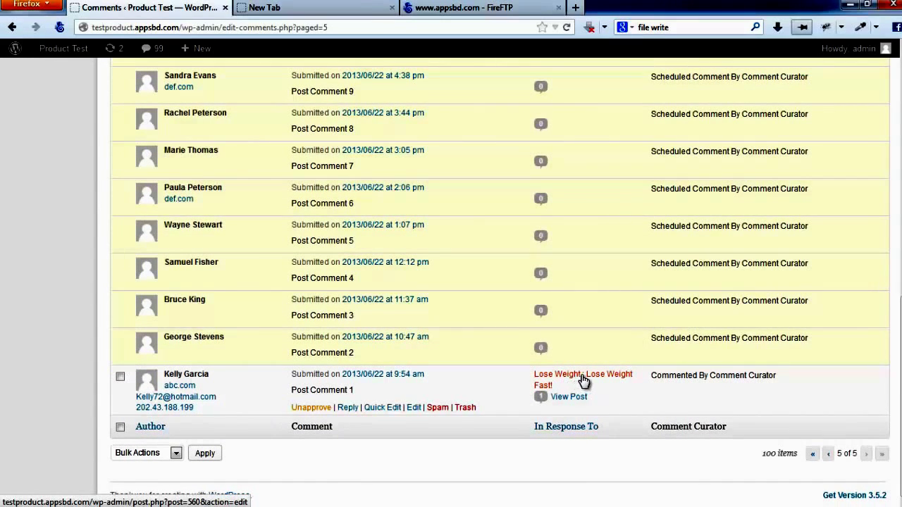
pyautogui.scroll(2, 712, 420)
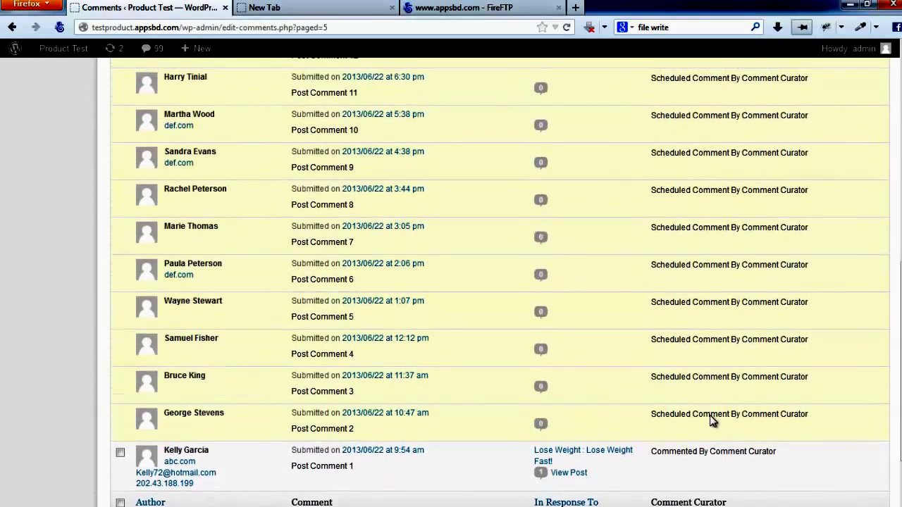
pyautogui.scroll(10, 547, 338)
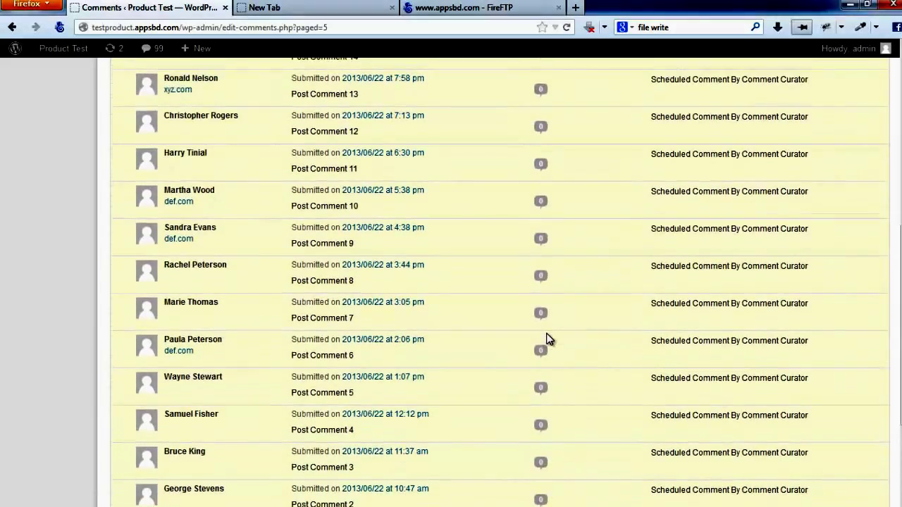
pyautogui.scroll(2, 542, 342)
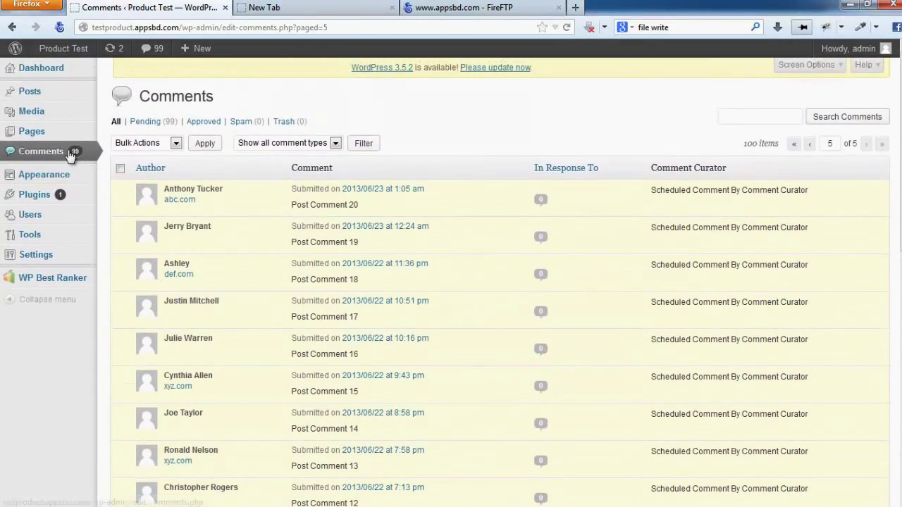
pyautogui.scroll(-10, 359, 318)
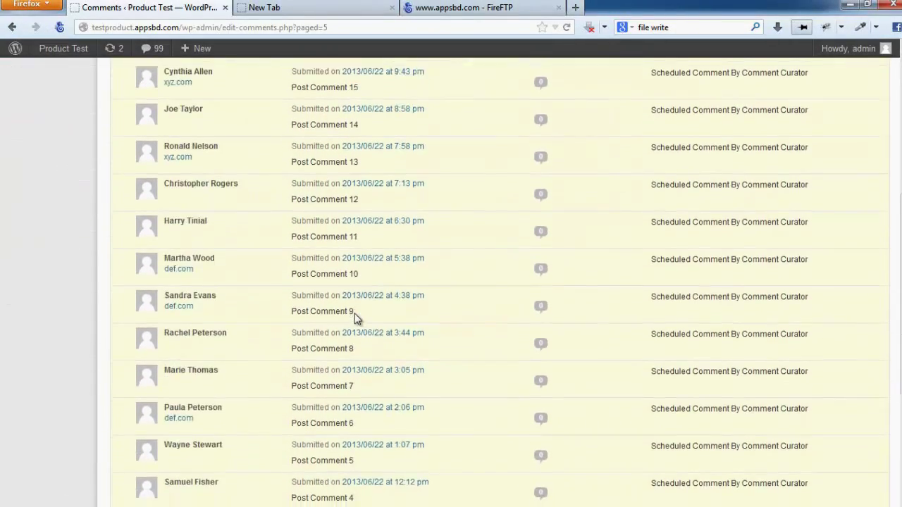